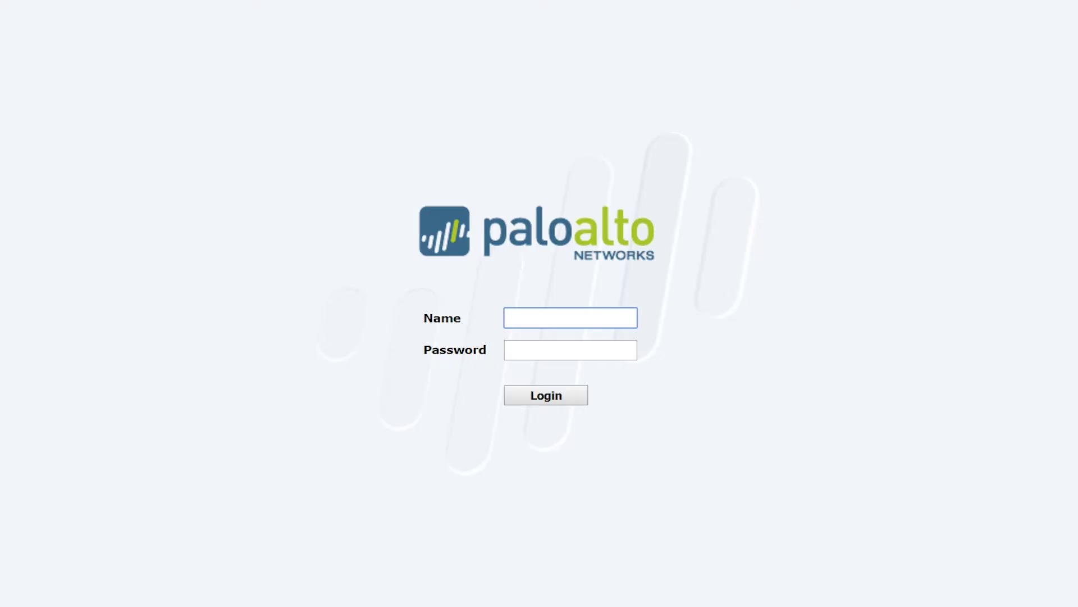
Log in as admin with the account password and go to the Device tab's Setup Services page
{"action": "type", "text": "admin"}
{"action": "left_click", "coordinate": [570, 349]}
{"action": "type", "text": "paloalto"}
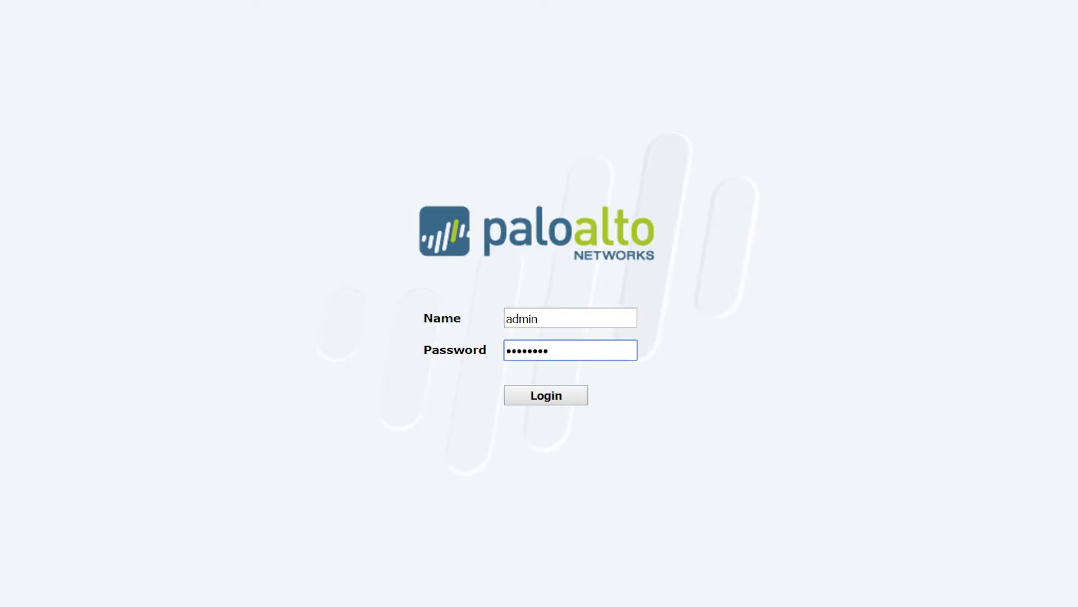
{"action": "key", "text": "Return"}
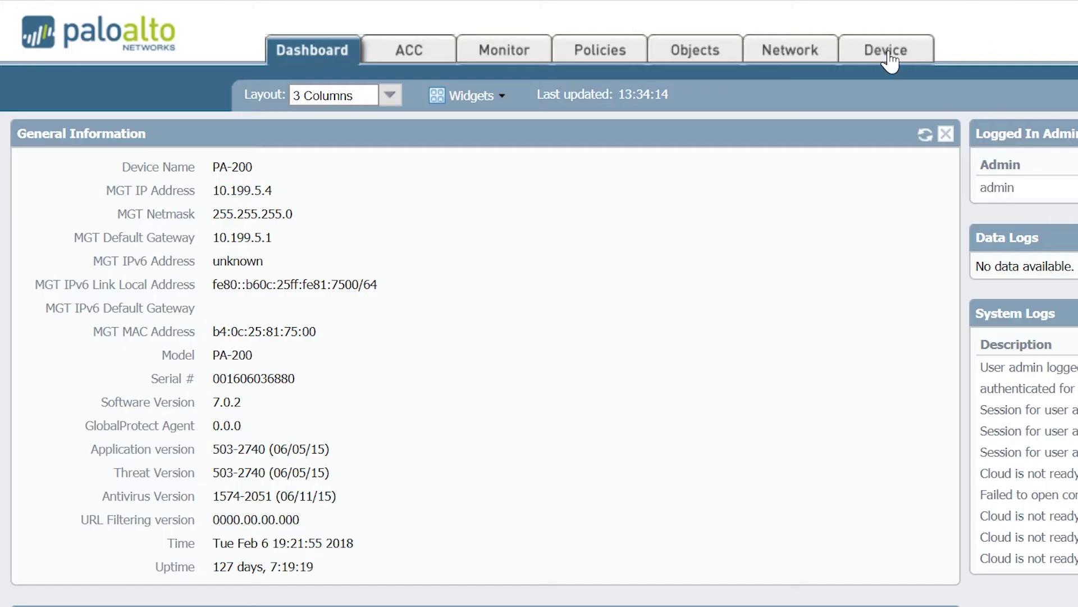
{"action": "left_click", "coordinate": [887, 56]}
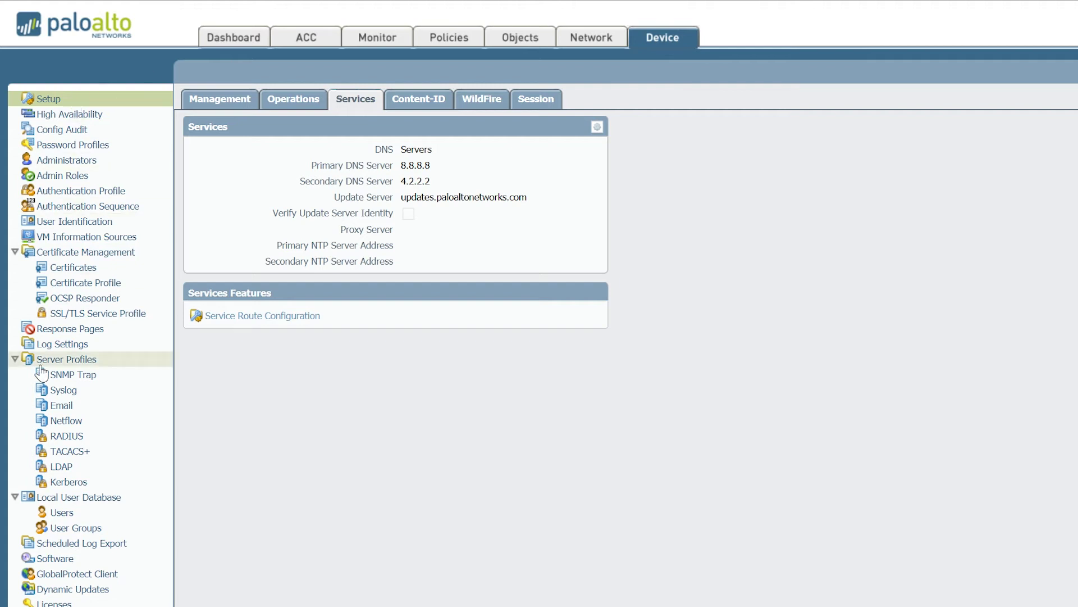
Open Server Profiles > Netflow to start a new NetFlow server profile
{"action": "left_click", "coordinate": [59, 420]}
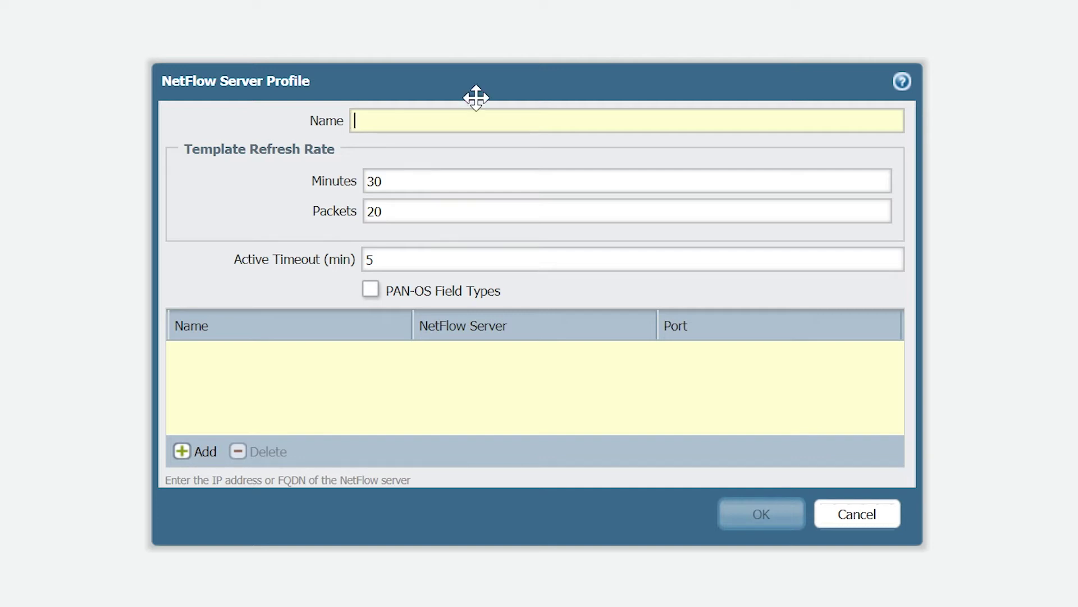
Name the profile NSW_NTA_EXPORT, set refresh minutes and active timeout to 1, and add a server entry
{"action": "type", "text": "NSW_NTA_"}
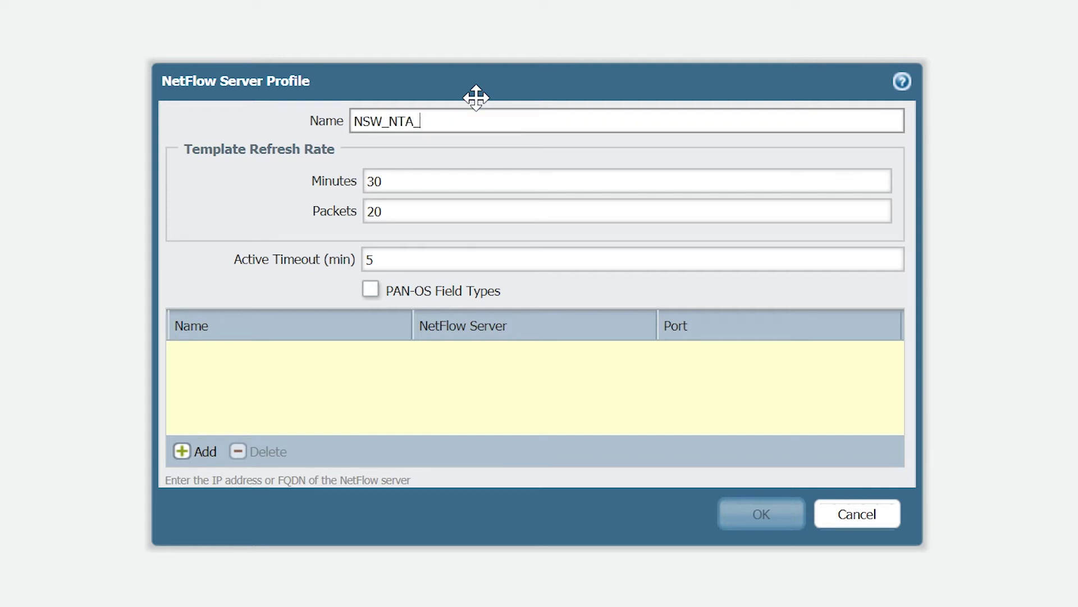
{"action": "type", "text": "EXPORT"}
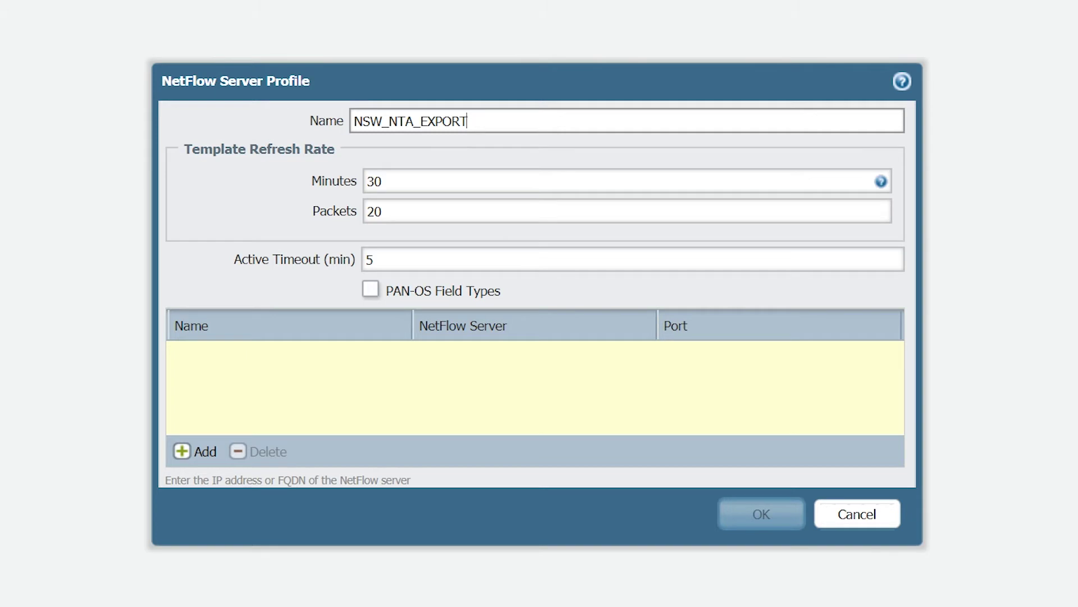
{"action": "key", "text": "Tab"}
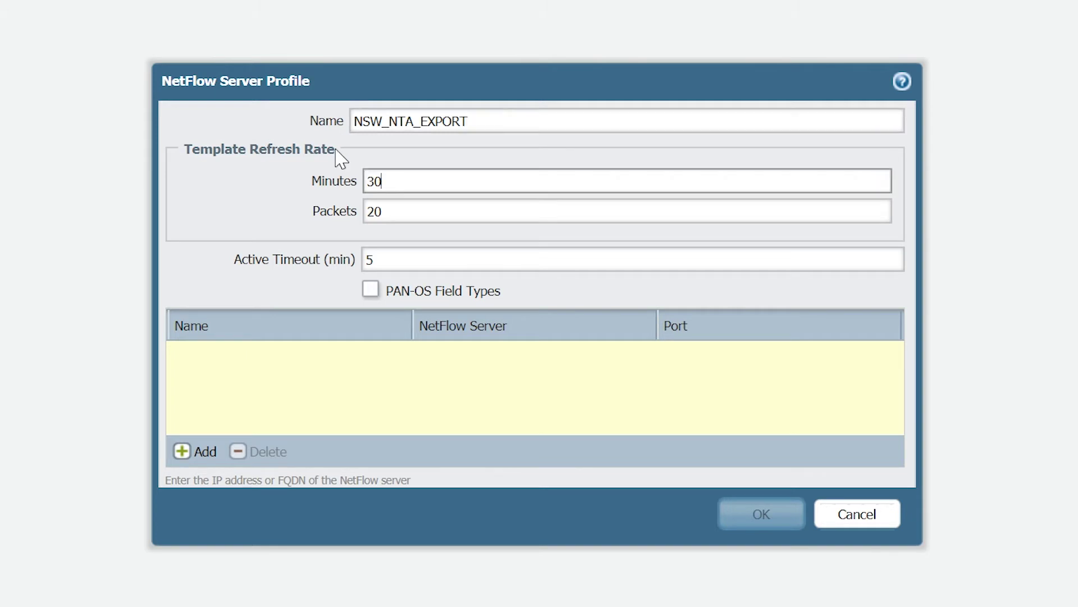
{"action": "key", "text": "BackSpace"}
{"action": "key", "text": "BackSpace"}
{"action": "type", "text": "1"}
{"action": "left_click", "coordinate": [367, 260]}
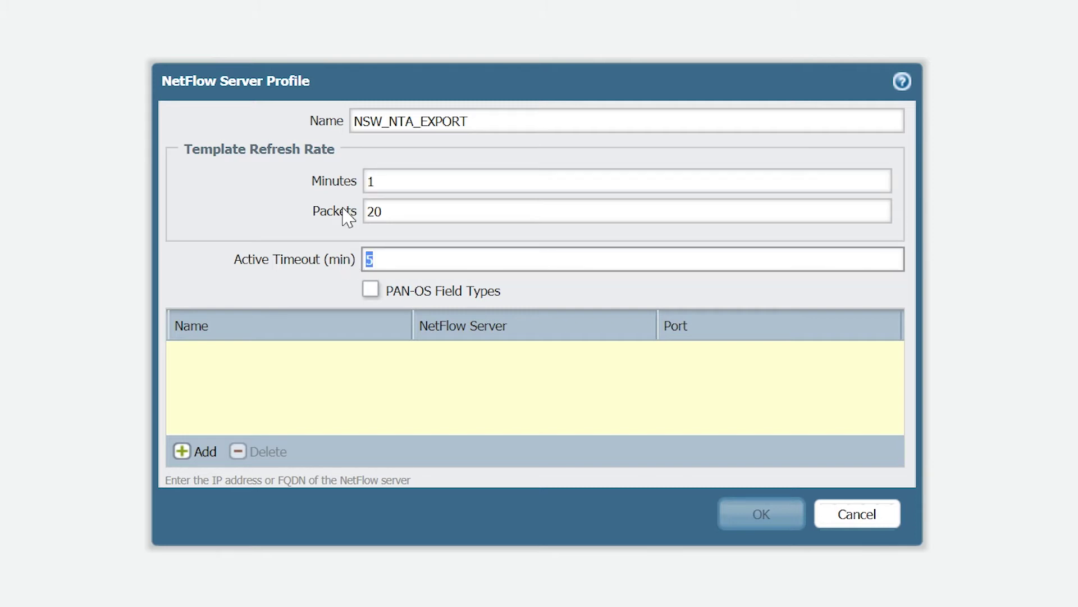
{"action": "type", "text": "1"}
{"action": "left_click", "coordinate": [206, 452]}
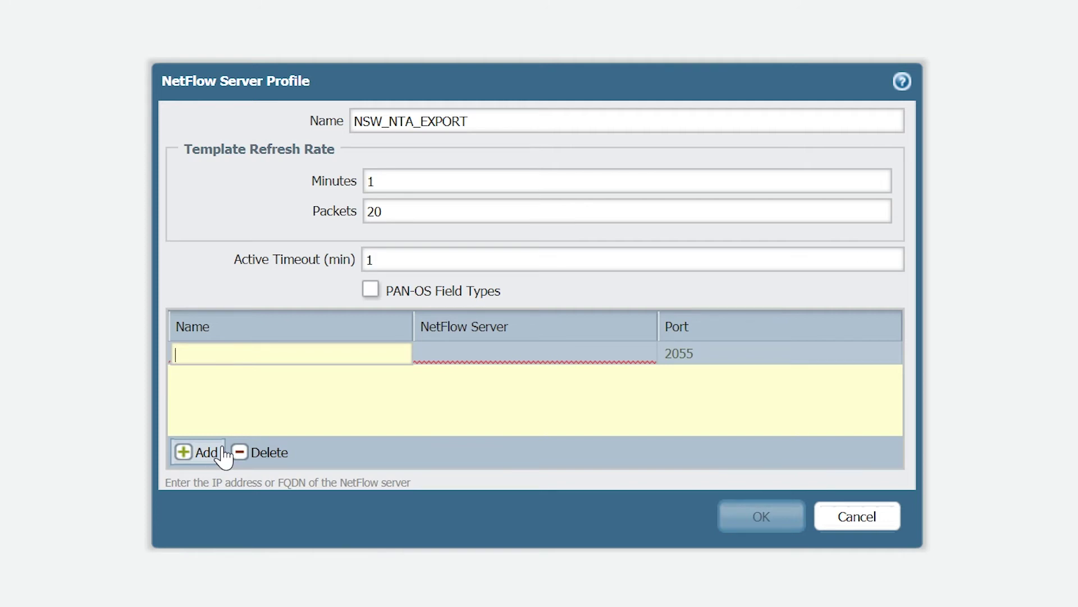
Add collector SWCollector at 10.199.25.62 on port 2055 and save the NSW_NTA_EXPORT profile
{"action": "type", "text": "SWCollector"}
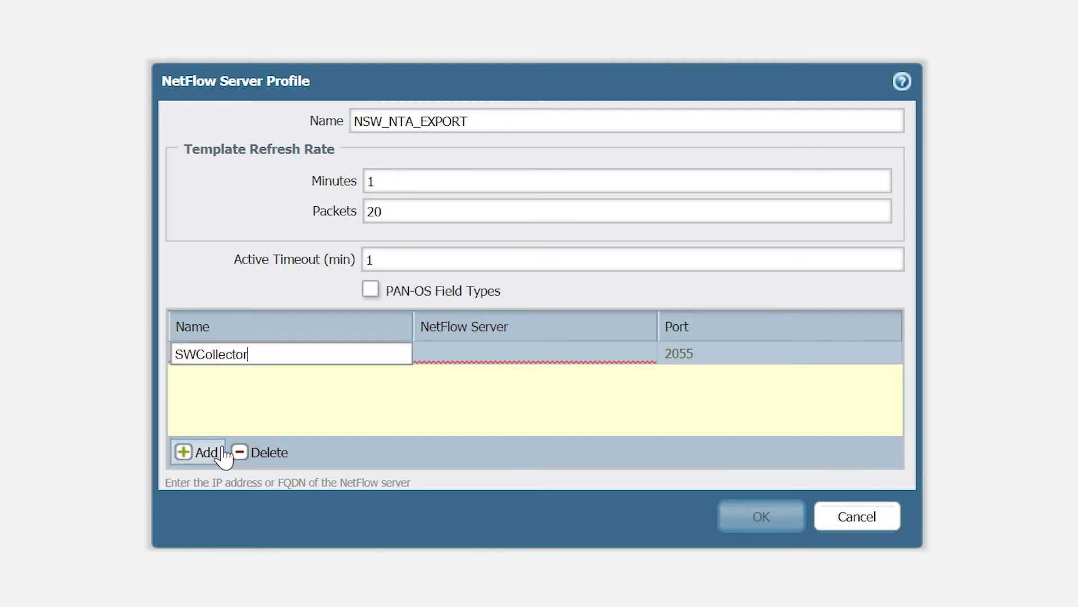
{"action": "left_click", "coordinate": [539, 355]}
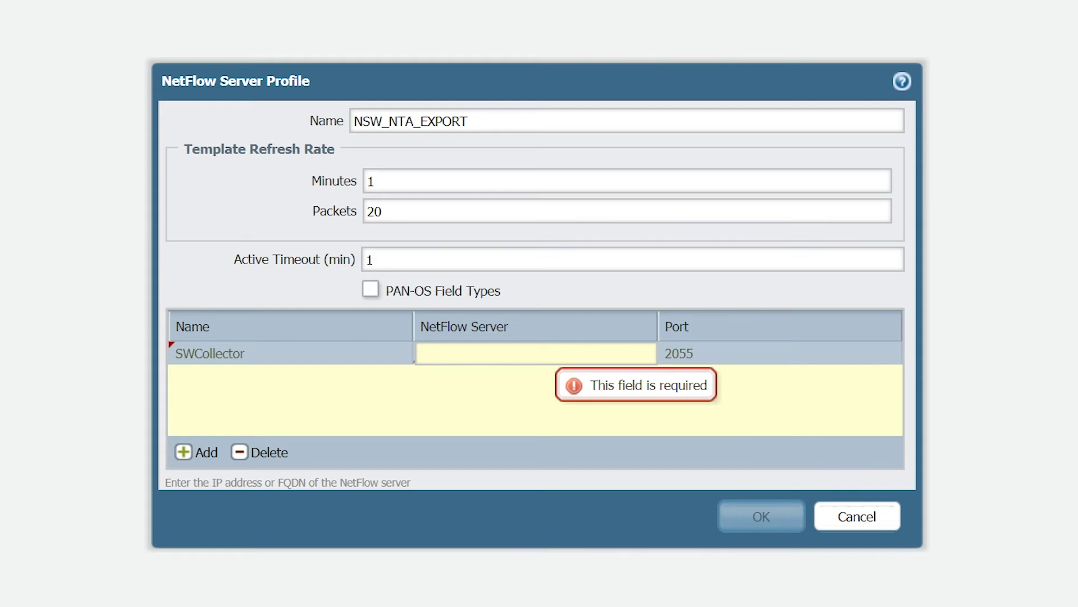
{"action": "type", "text": "10.199"}
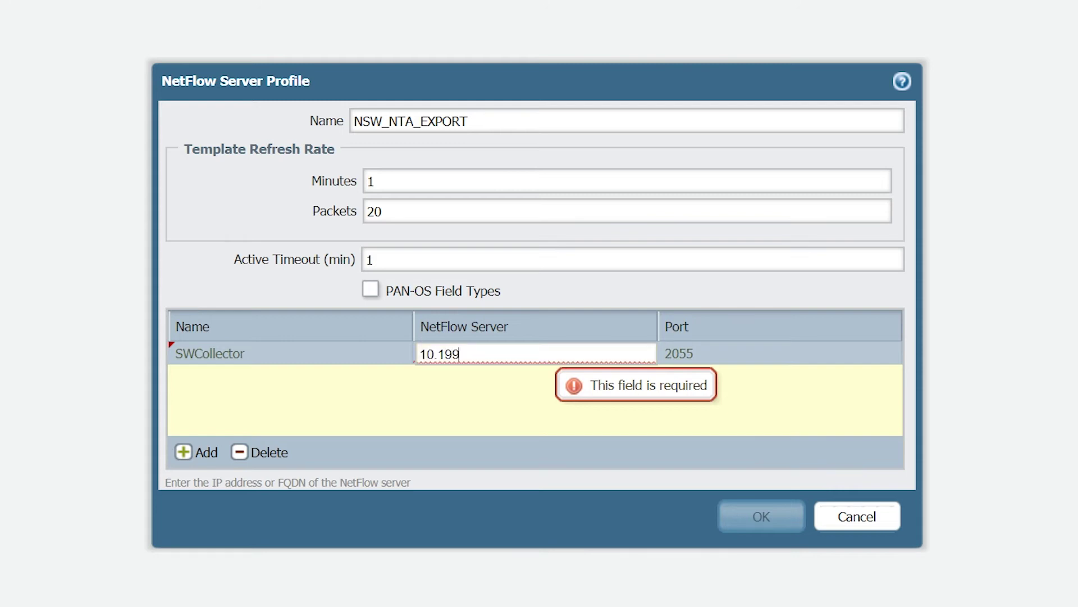
{"action": "type", "text": ".25.62"}
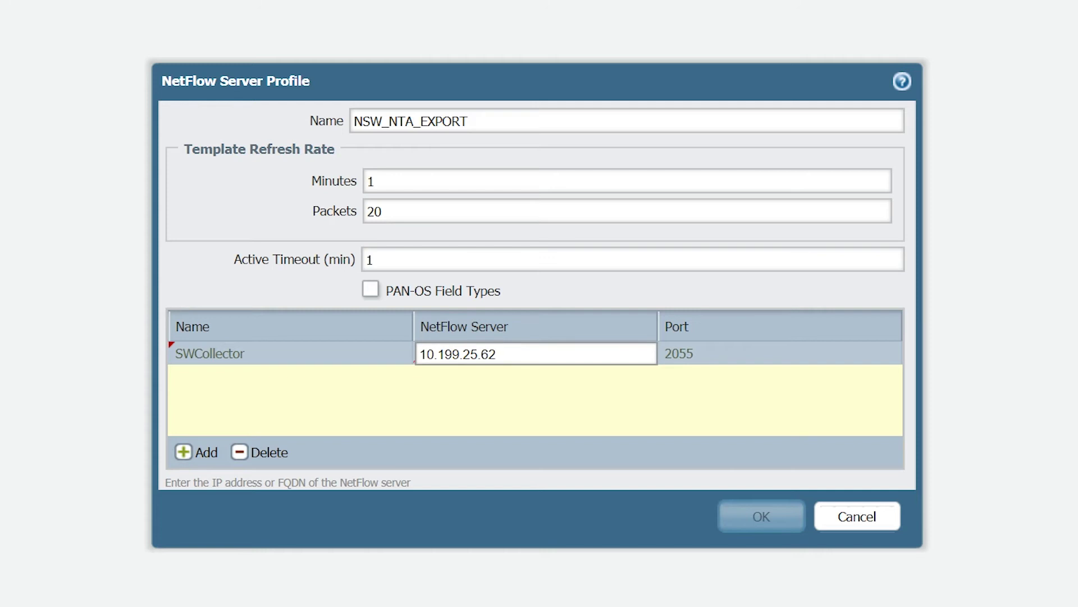
{"action": "left_click", "coordinate": [744, 518]}
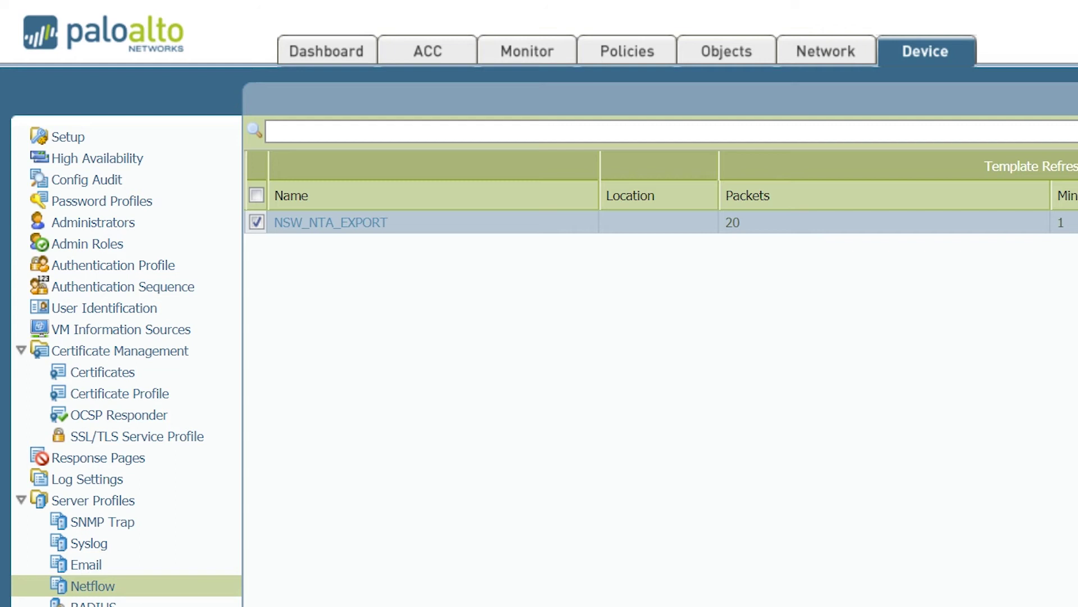
Switch to the Network tab's Ethernet interfaces list showing ethernet1/1 through ethernet1/4
{"action": "left_click", "coordinate": [829, 57]}
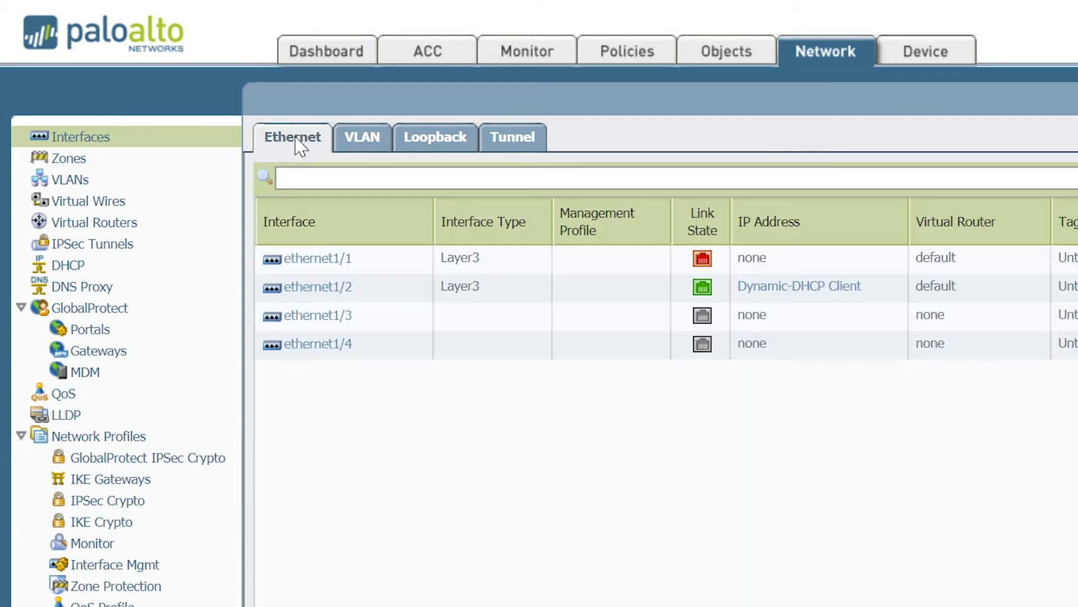
Give ethernet1/2 the comment 'Netflow' and NetFlow profile NSW_NTA_EXPORT, then save it
{"action": "left_click", "coordinate": [317, 288]}
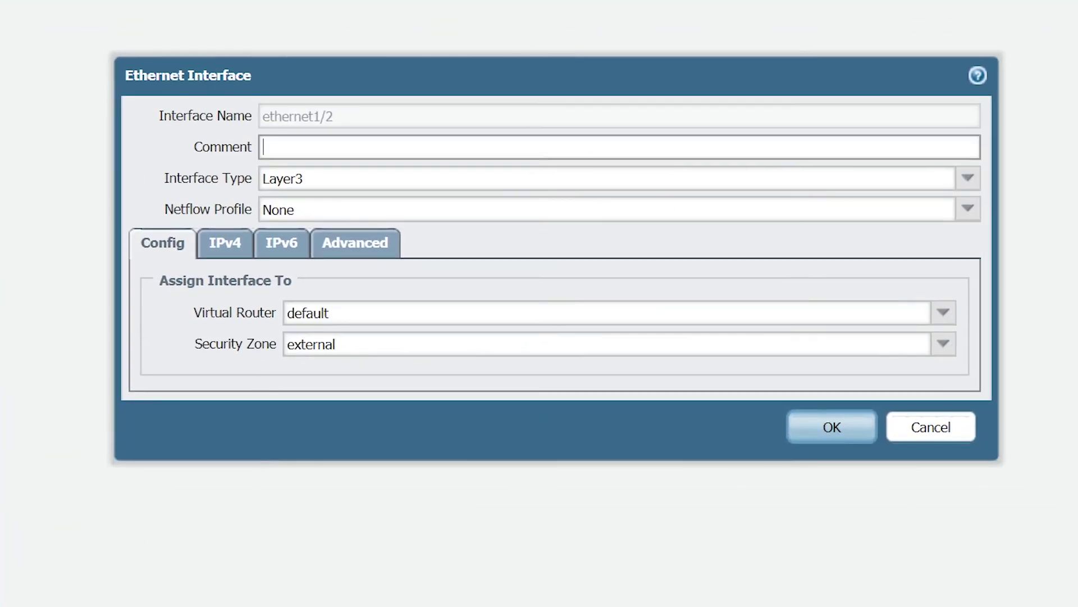
{"action": "type", "text": "Netflow"}
{"action": "left_click", "coordinate": [315, 211]}
{"action": "left_click", "coordinate": [970, 211]}
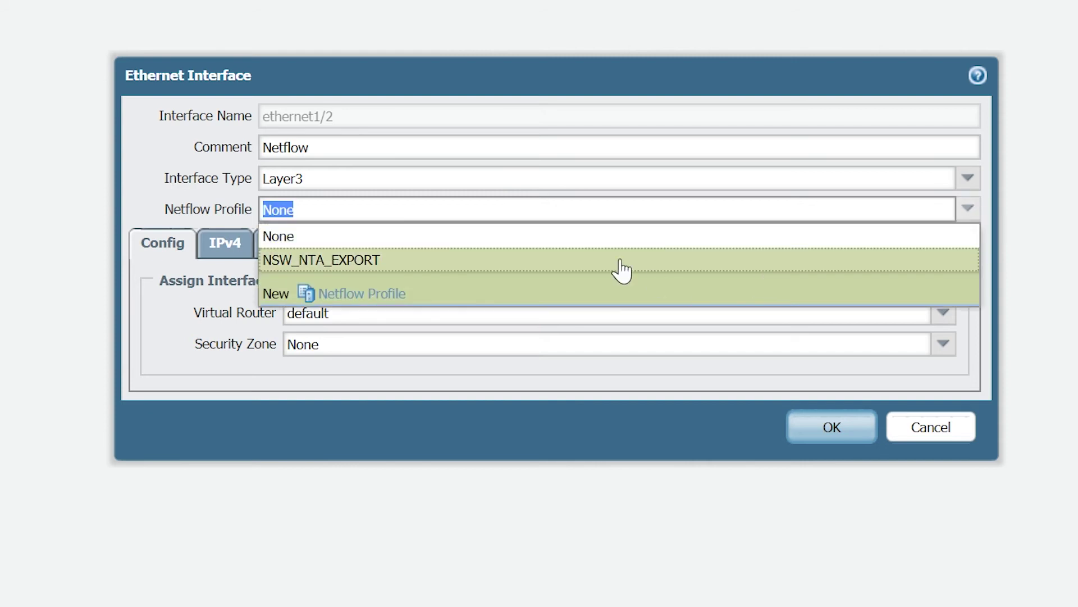
{"action": "left_click", "coordinate": [487, 262]}
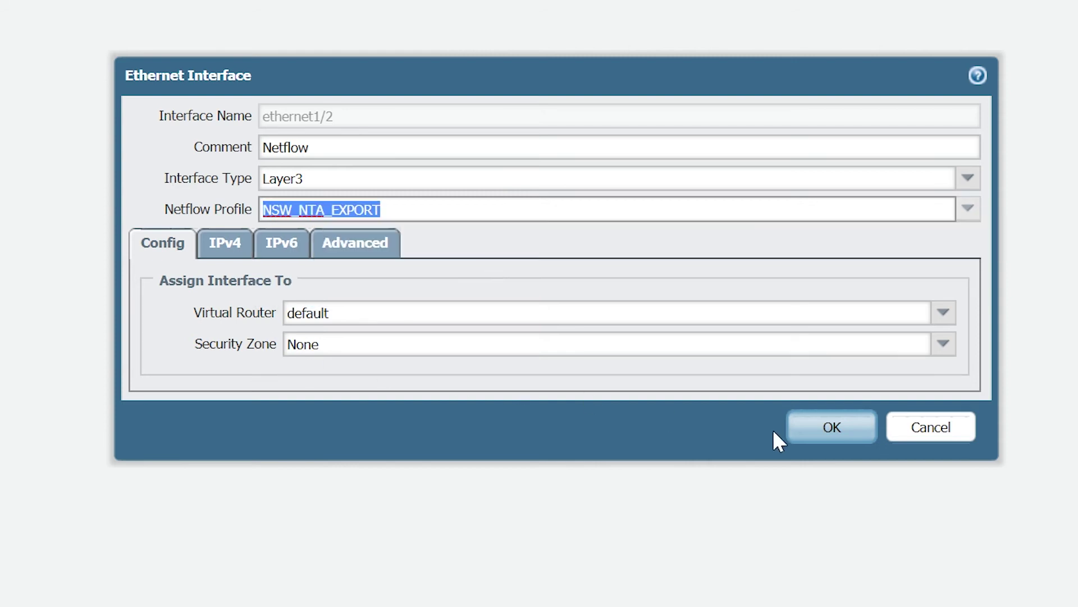
{"action": "left_click", "coordinate": [825, 428]}
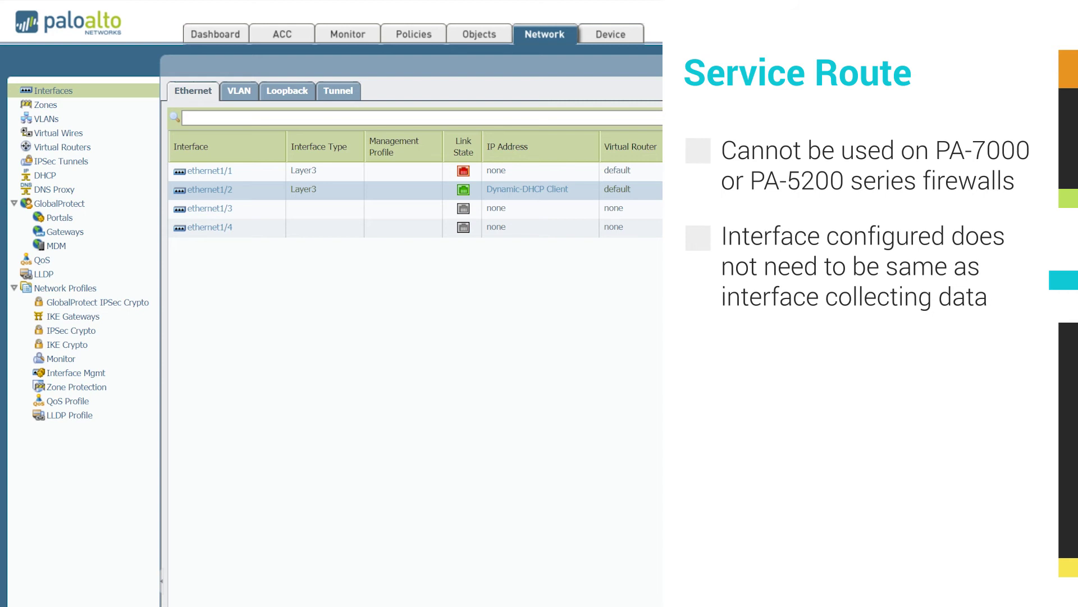
{"action": "left_click", "coordinate": [606, 39]}
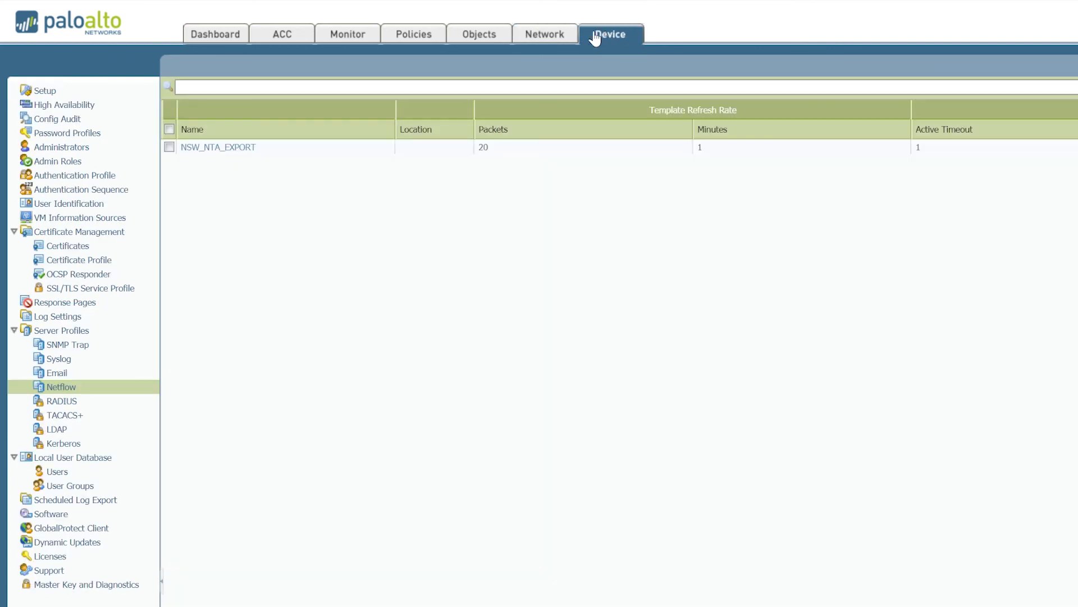
Go to Device > Setup > Services and bring up Service Route Configuration
{"action": "left_click", "coordinate": [63, 97]}
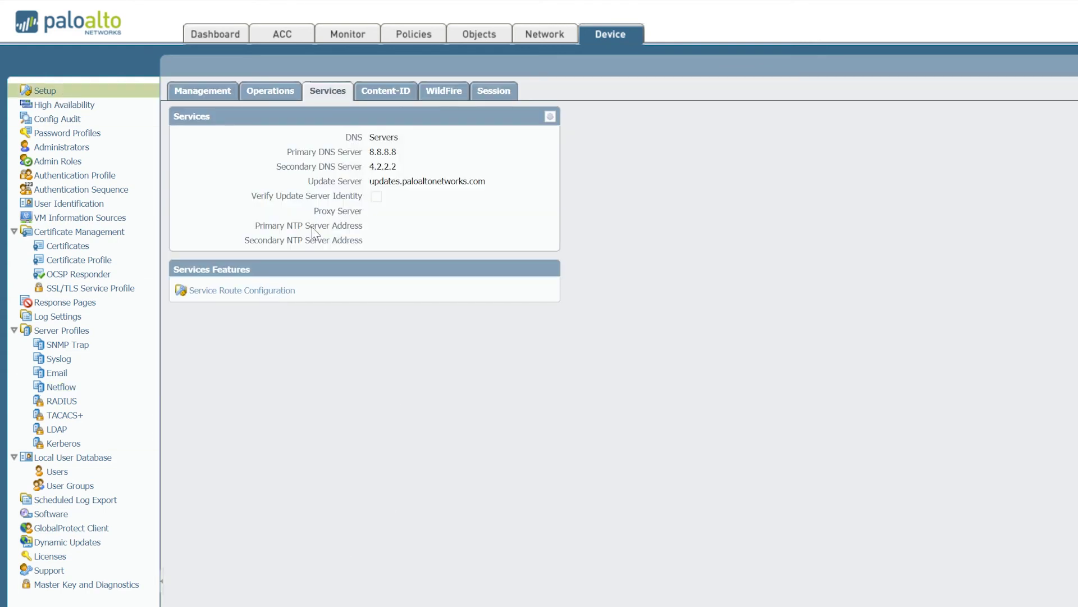
{"action": "left_click", "coordinate": [280, 296]}
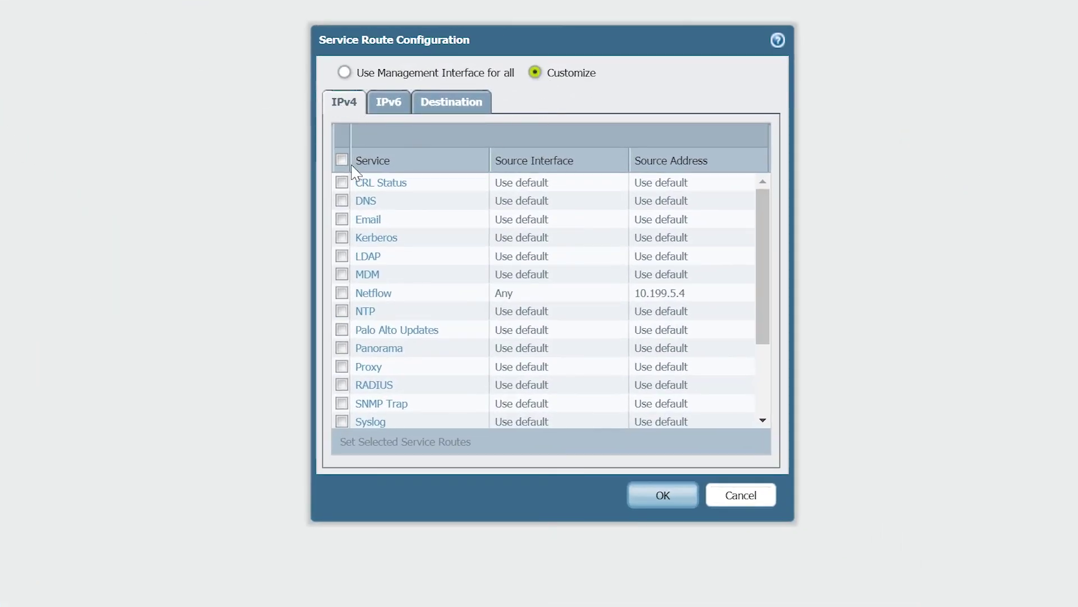
Customize the Netflow service route with source interface Any and source address 10.199.5.4
{"action": "left_click", "coordinate": [342, 293]}
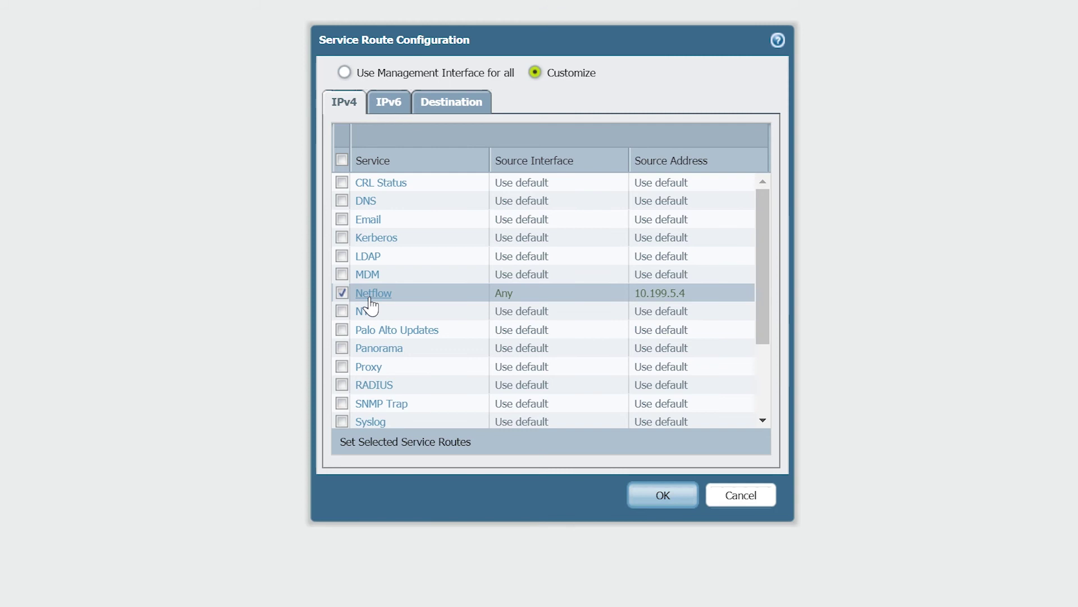
{"action": "left_click", "coordinate": [375, 296]}
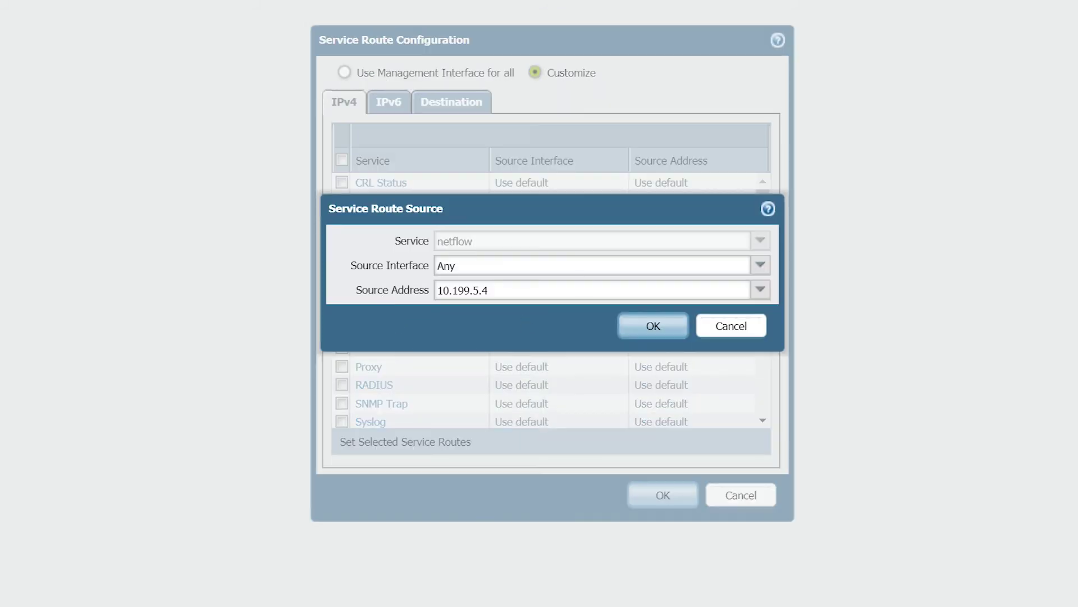
{"action": "left_click", "coordinate": [761, 265]}
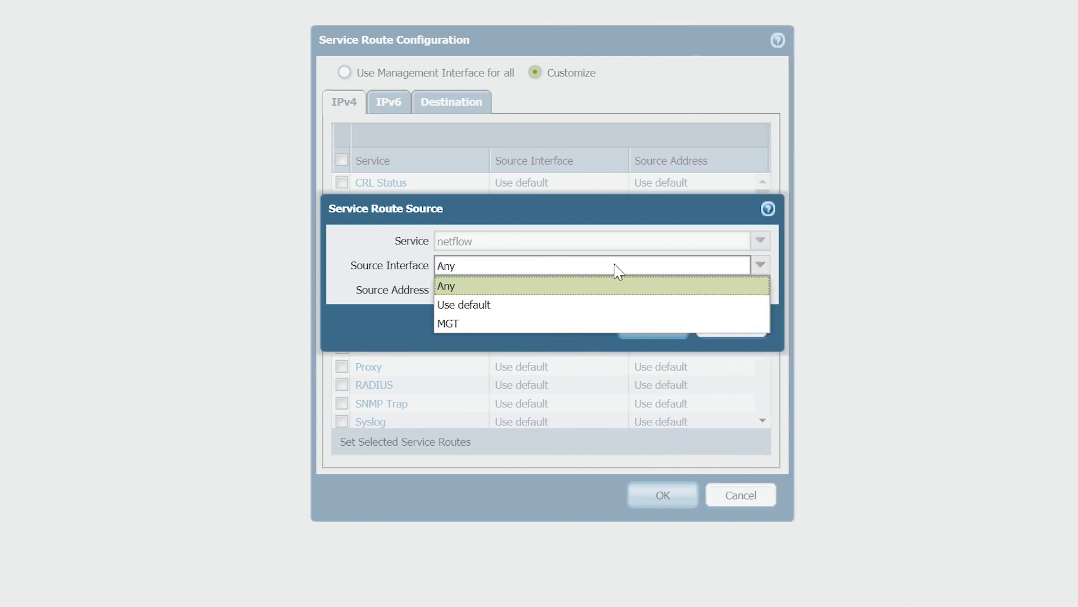
{"action": "left_click", "coordinate": [412, 321]}
{"action": "left_click", "coordinate": [655, 326]}
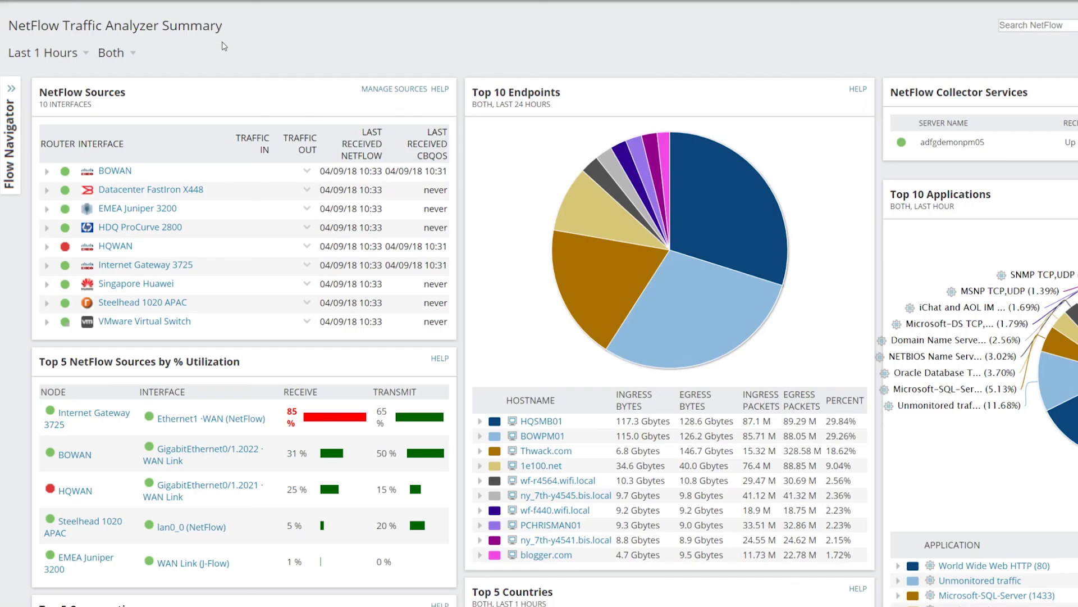
Expand HQWAN under NetFlow Sources and the North America node group on the NPM Summary
{"action": "left_click", "coordinate": [48, 248]}
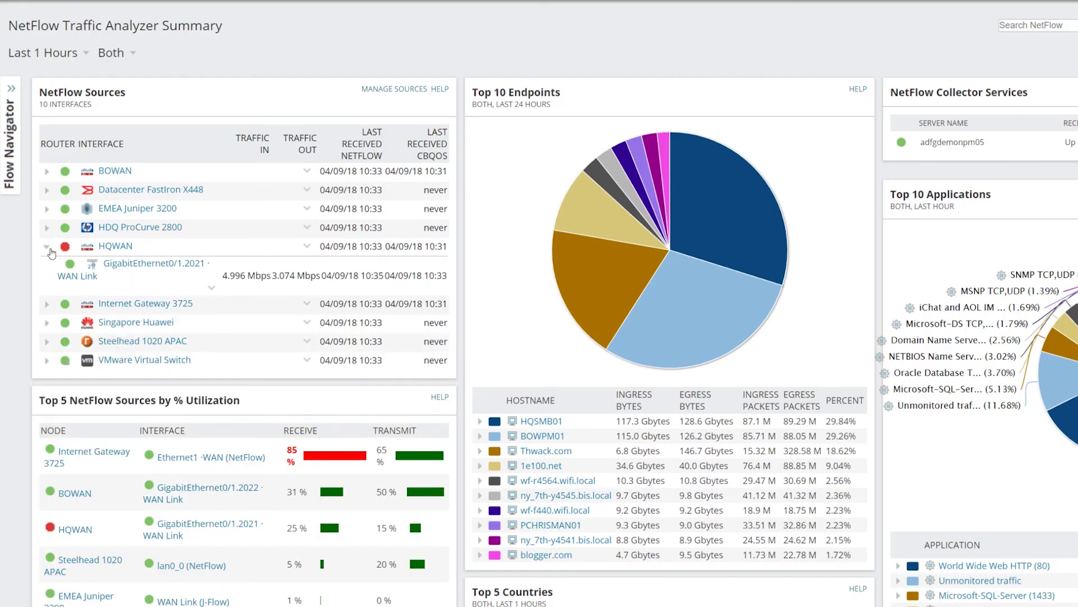
{"action": "mouse_move", "coordinate": [124, 268]}
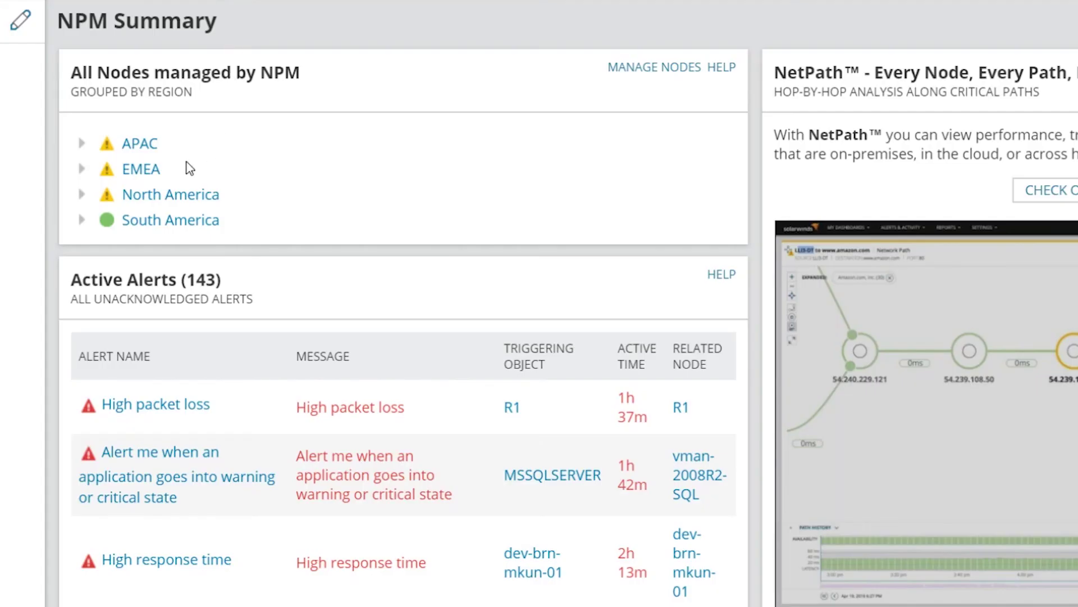
{"action": "left_click", "coordinate": [83, 196]}
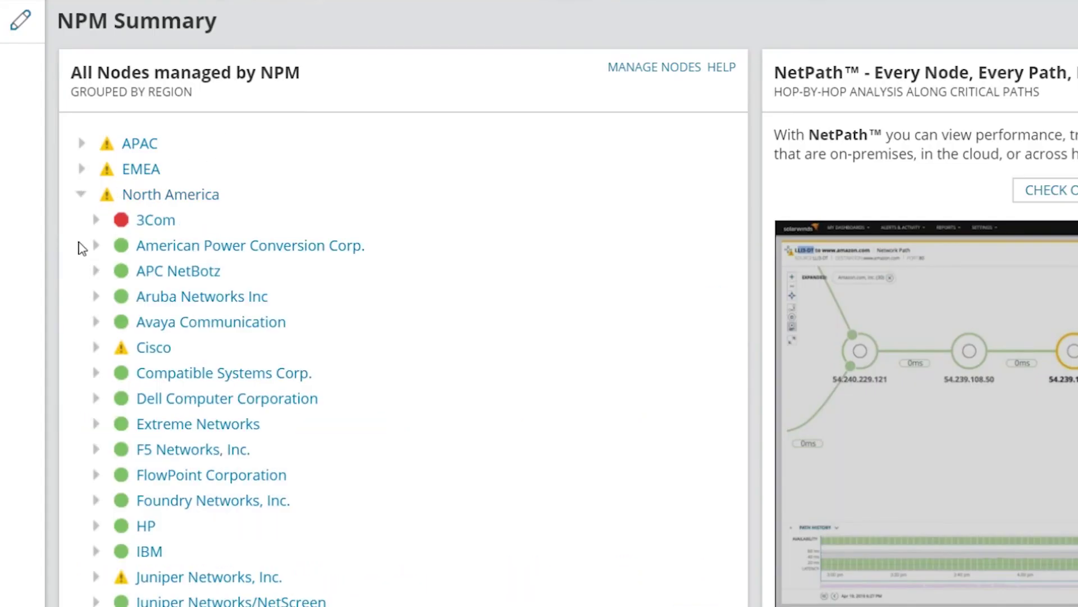